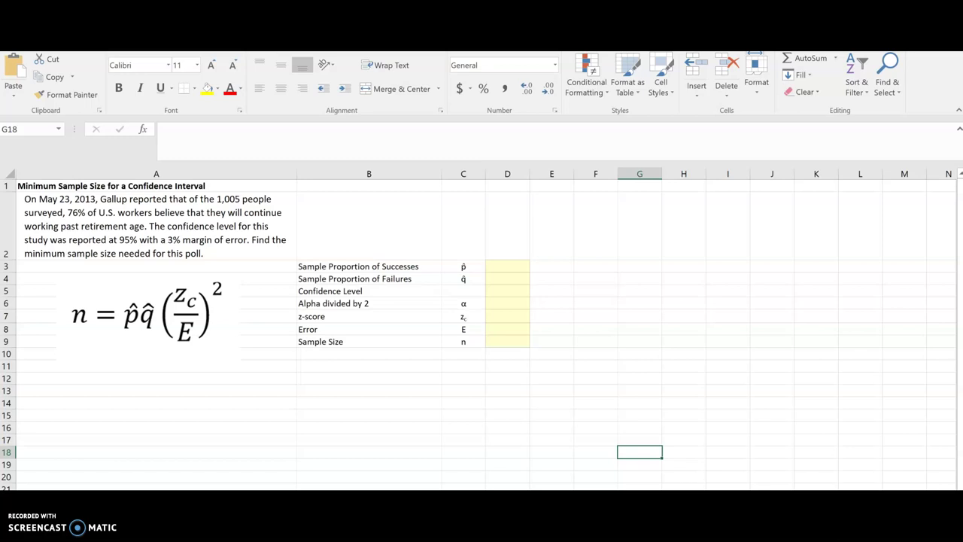
Enter 0.76 as the sample proportion of successes in D3 and compute the proportion of failures in D4 with =1-D3.
{"action": "left_click", "coordinate": [511, 266]}
{"action": "type", "text": "0.76"}
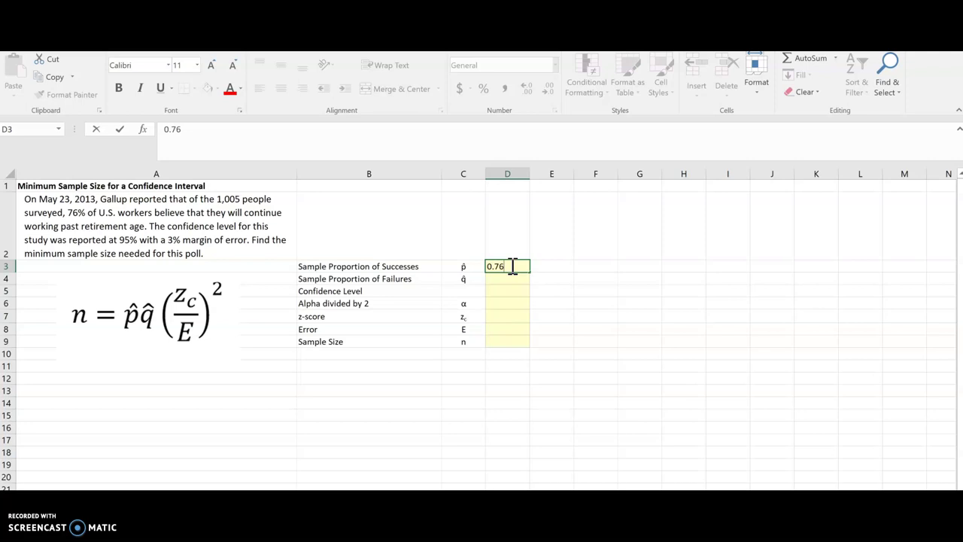
{"action": "key", "text": "Return"}
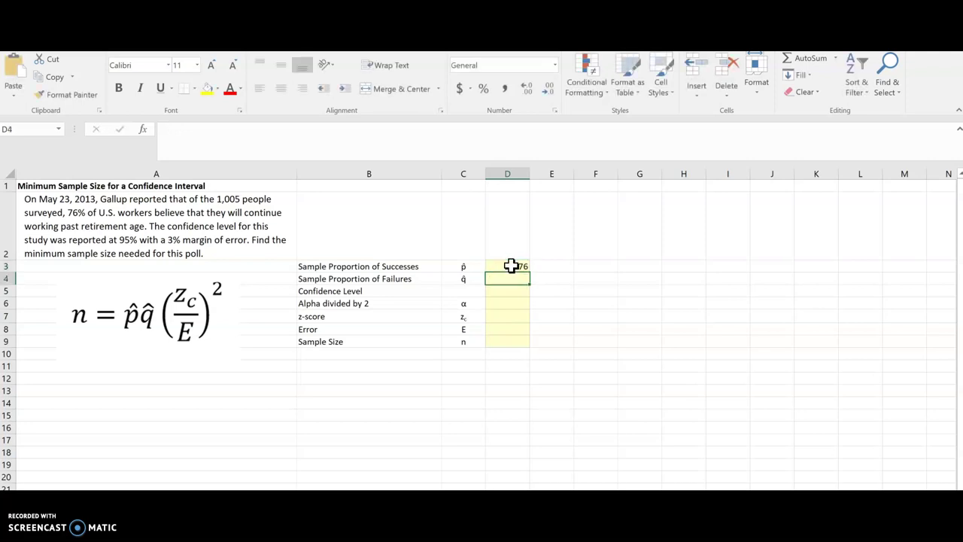
{"action": "type", "text": "=1-"}
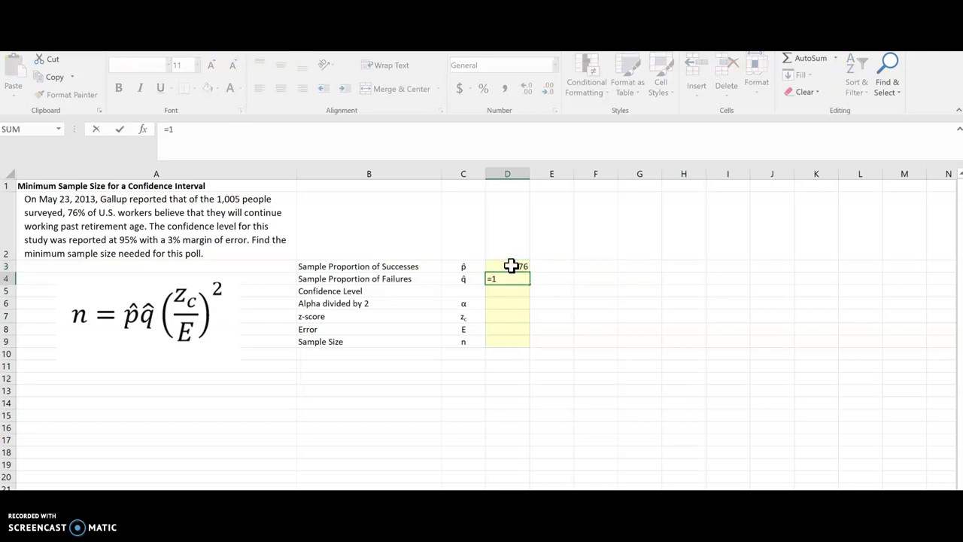
{"action": "left_click", "coordinate": [511, 266]}
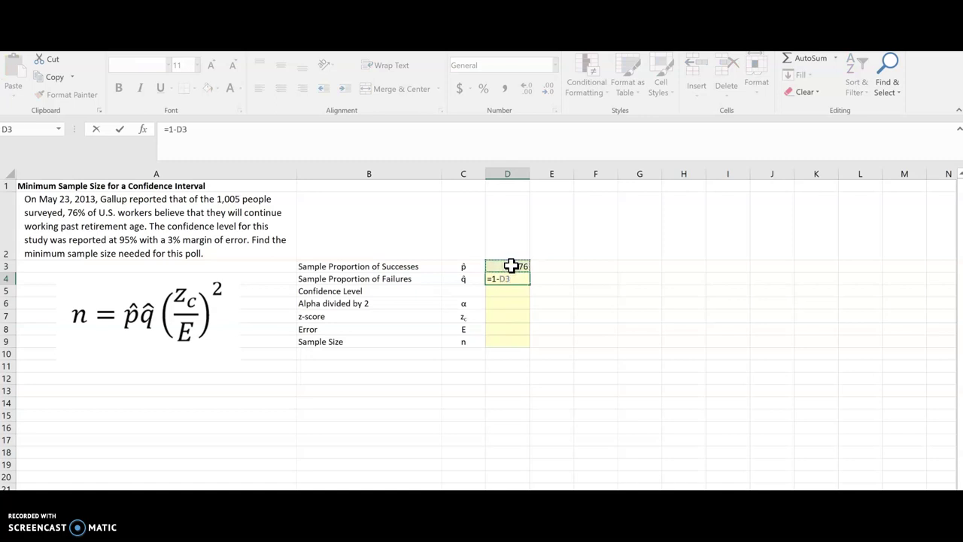
{"action": "key", "text": "Return"}
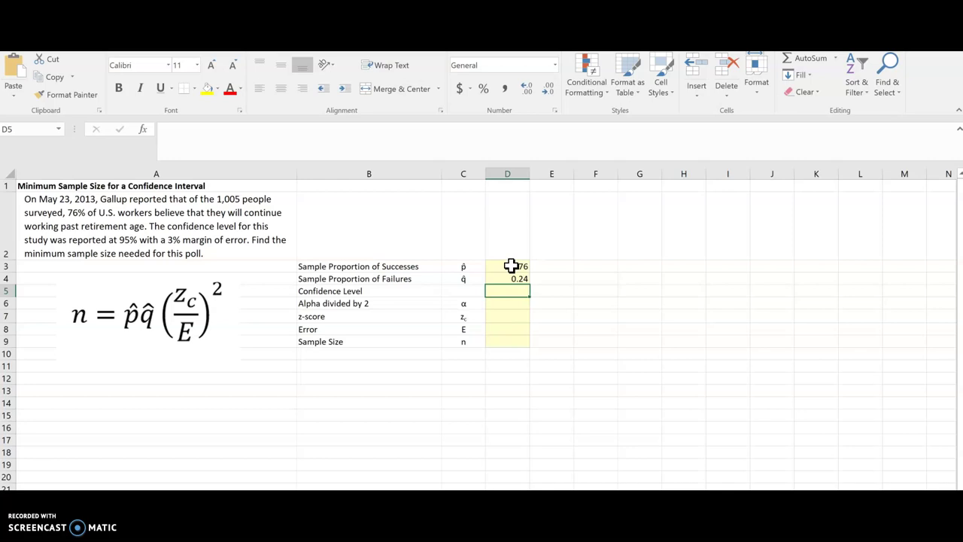
Enter the confidence level 0.95 in D5 and the margin of error .03 in D8.
{"action": "type", "text": "0.95"}
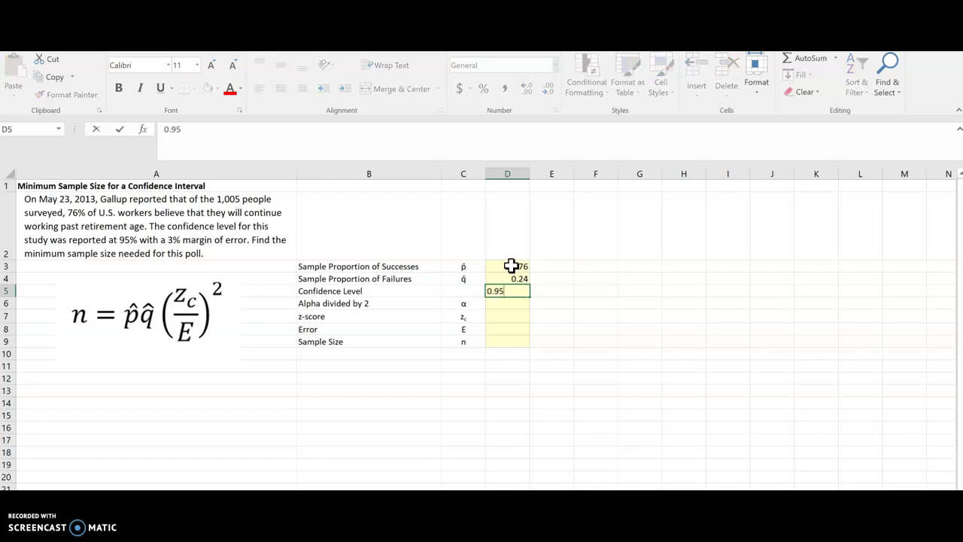
{"action": "key", "text": "Return"}
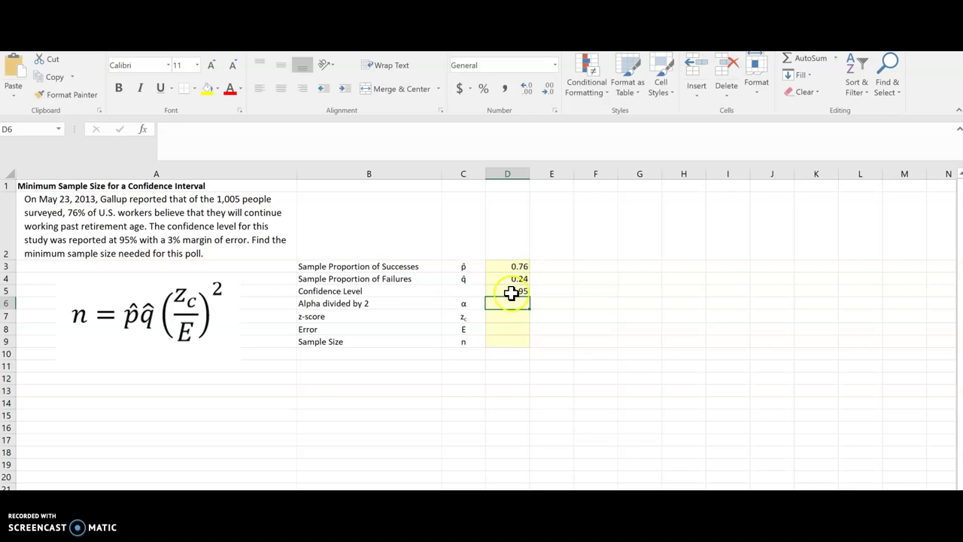
{"action": "left_click", "coordinate": [520, 328]}
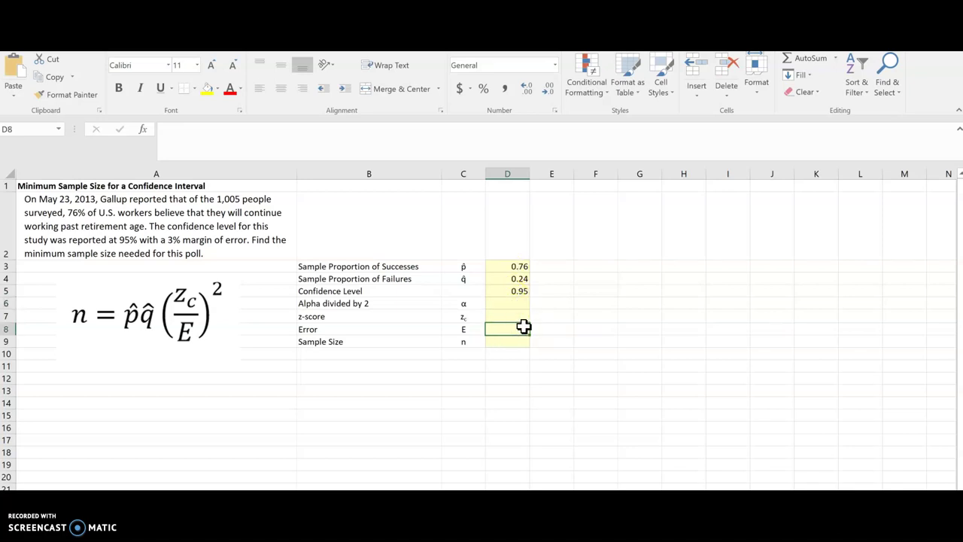
{"action": "type", "text": ".03"}
{"action": "key", "text": "Return"}
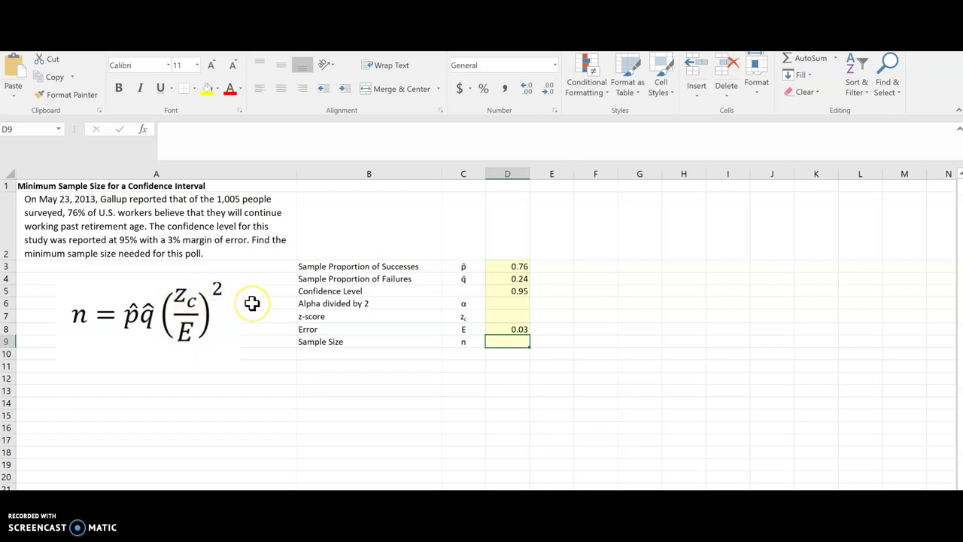
Calculate alpha divided by 2 in D6 with the formula =(1-D5)/2.
{"action": "left_click", "coordinate": [512, 304]}
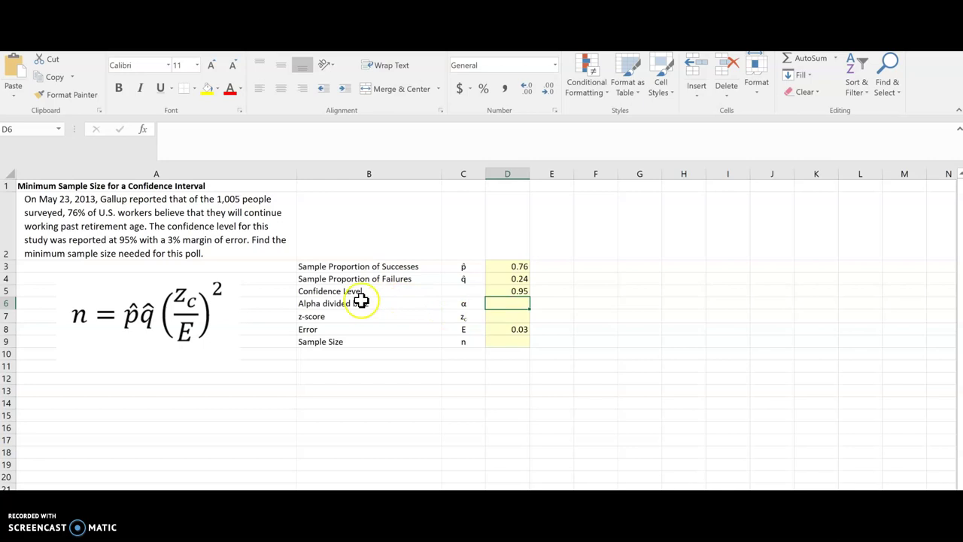
{"action": "left_click", "coordinate": [496, 302]}
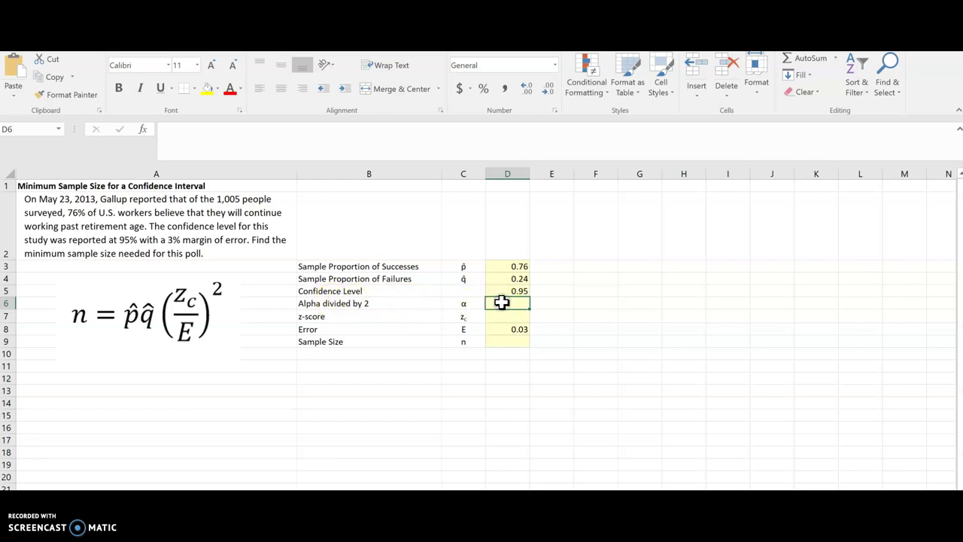
{"action": "type", "text": "="}
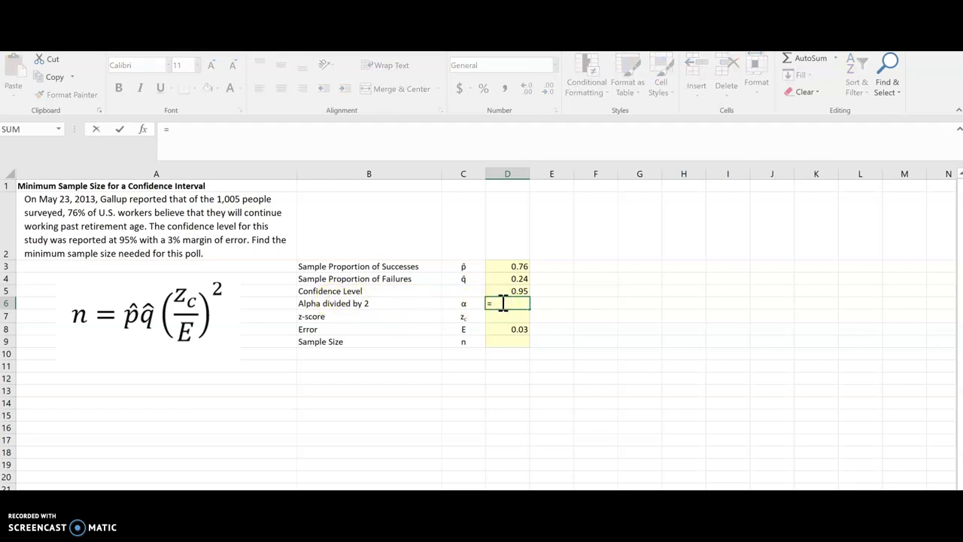
{"action": "type", "text": "(1-"}
{"action": "left_click", "coordinate": [517, 291]}
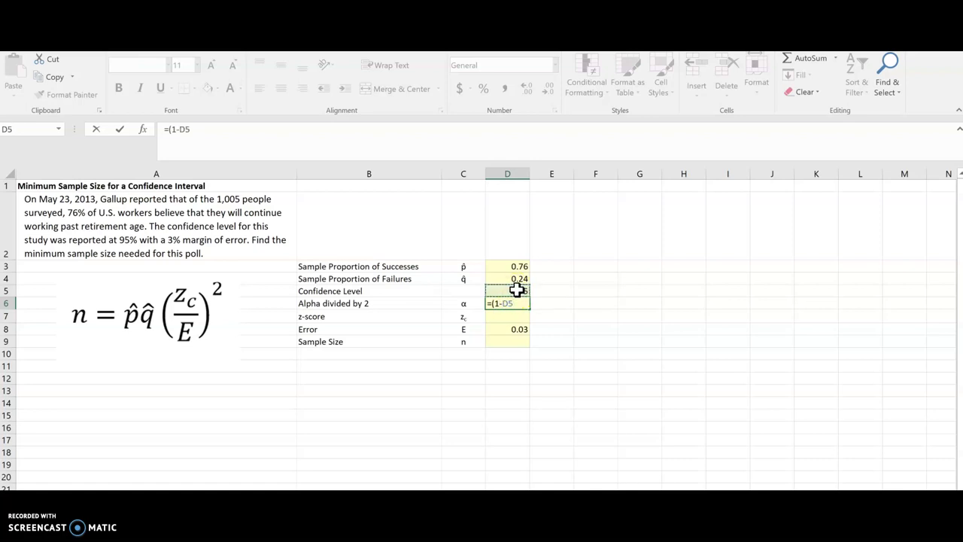
{"action": "type", "text": ")/2"}
{"action": "key", "text": "Return"}
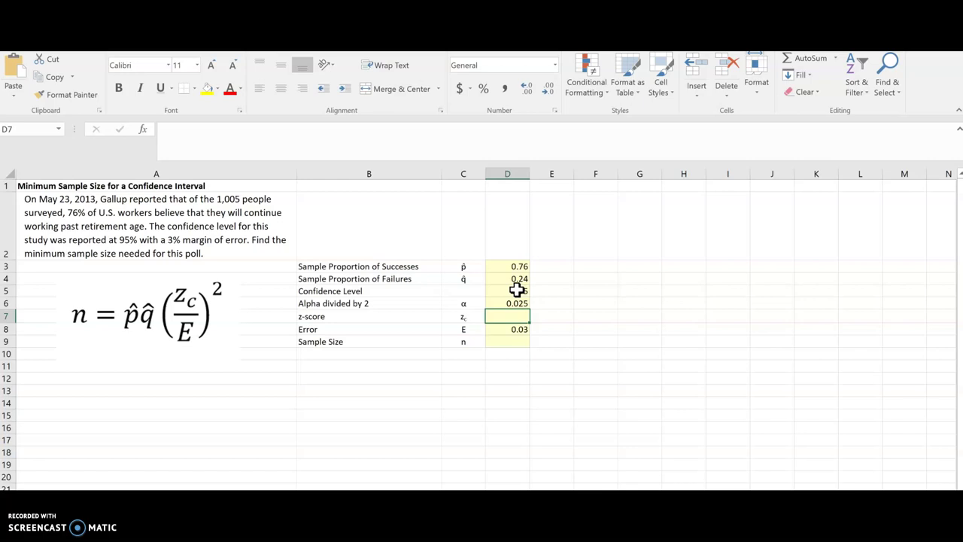
Calculate the z-score in D7 with the NORM.S.INV function, using D6 as the probability.
{"action": "type", "text": "=no"}
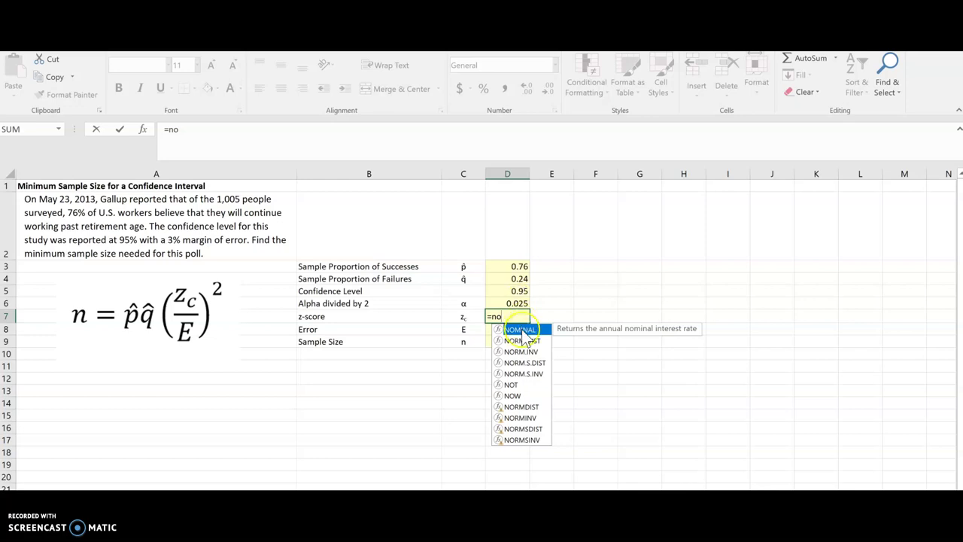
{"action": "double_click", "coordinate": [524, 374]}
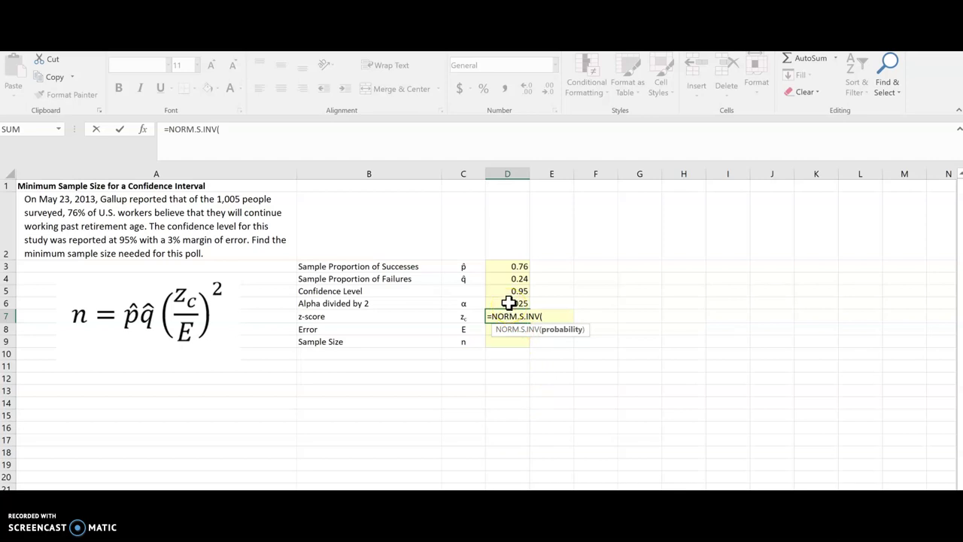
{"action": "left_click", "coordinate": [508, 303]}
{"action": "key", "text": "Return"}
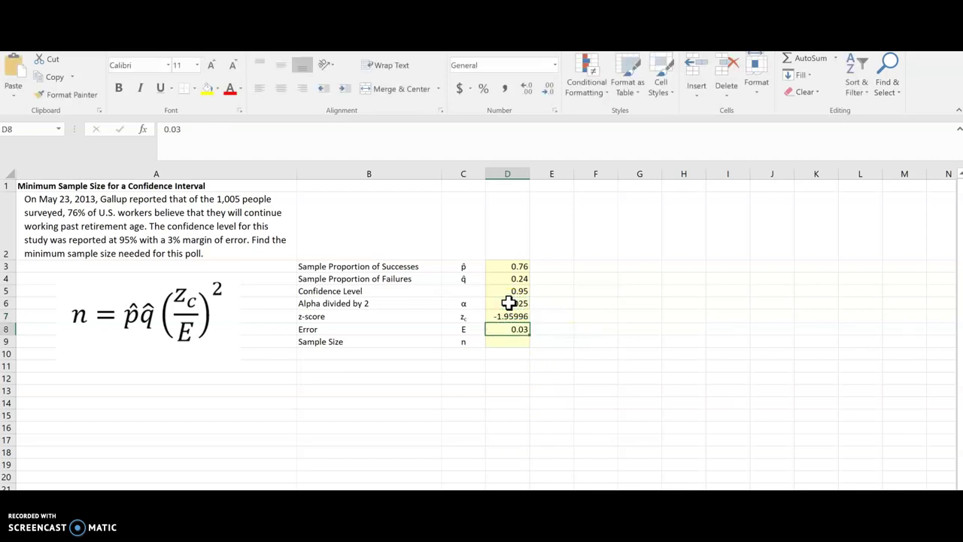
Change the alpha symbol label in C6 to α/2.
{"action": "left_click", "coordinate": [474, 302]}
{"action": "left_click", "coordinate": [331, 129]}
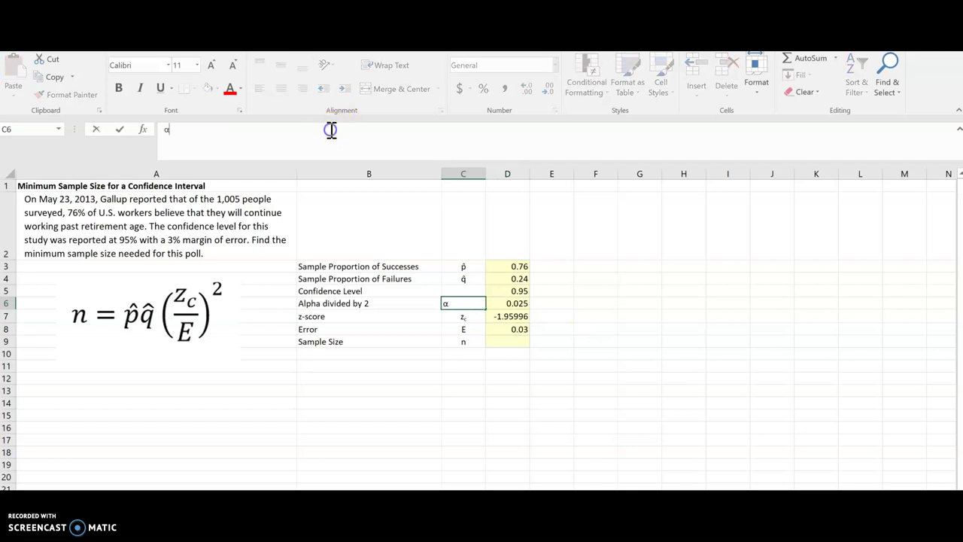
{"action": "type", "text": "/2"}
{"action": "key", "text": "Return"}
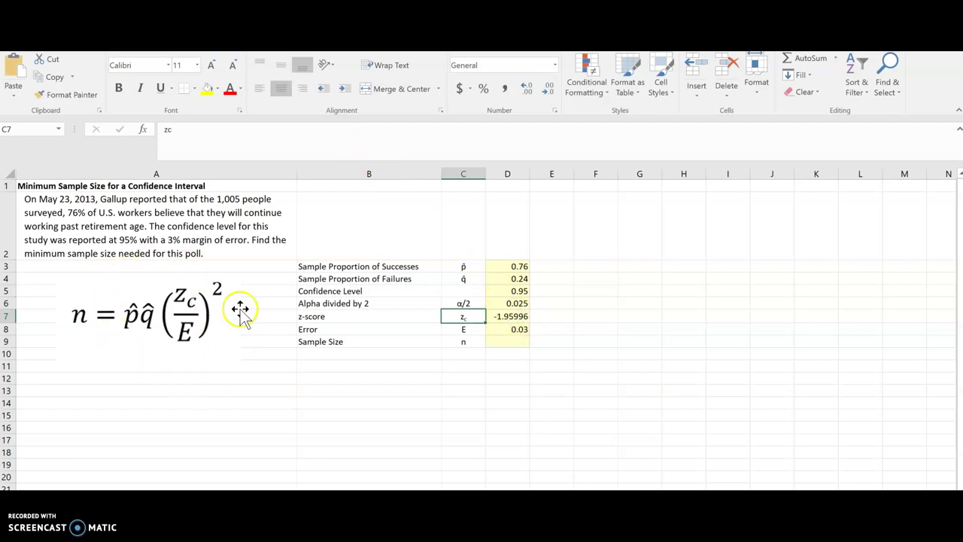
Calculate the sample size in D9 with the formula =D3*D4*(D7/D8)^2.
{"action": "left_click", "coordinate": [521, 343]}
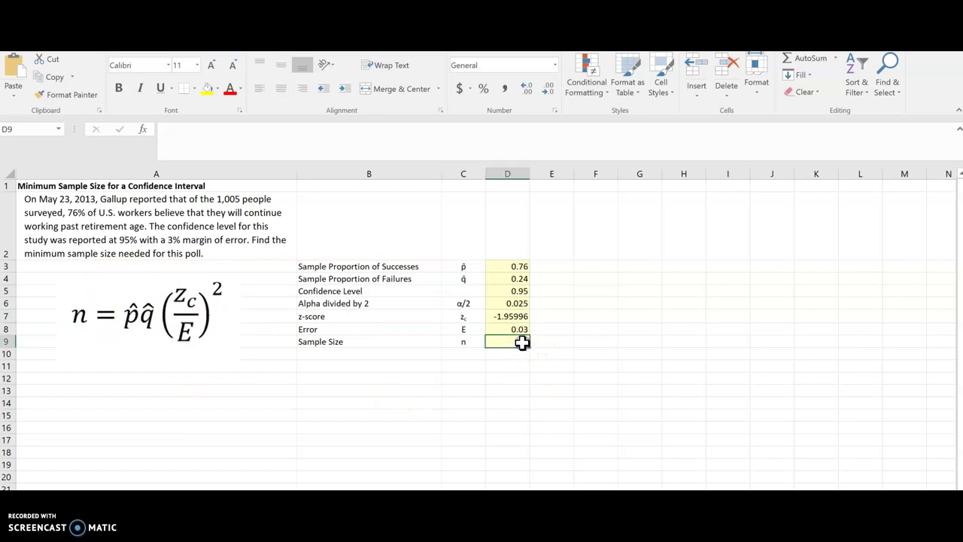
{"action": "type", "text": "="}
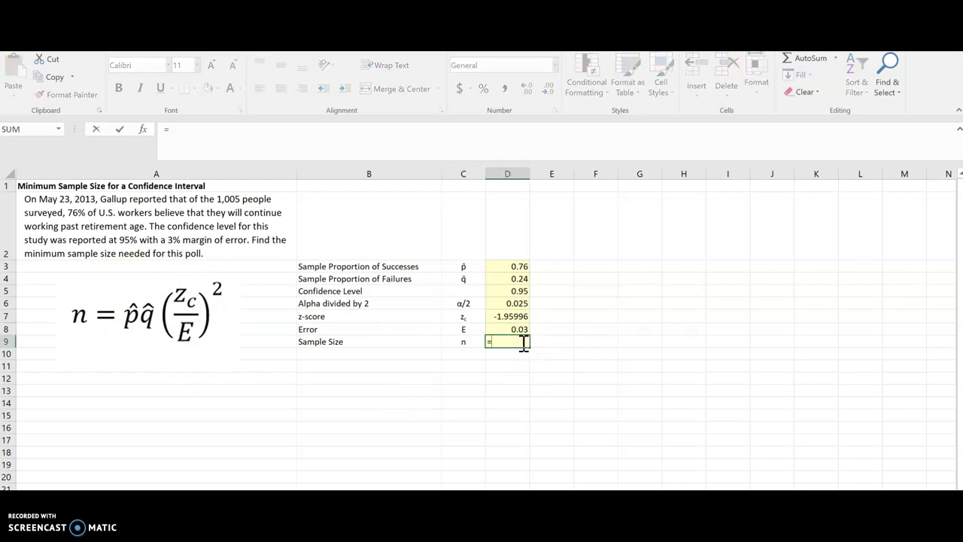
{"action": "left_click", "coordinate": [515, 265]}
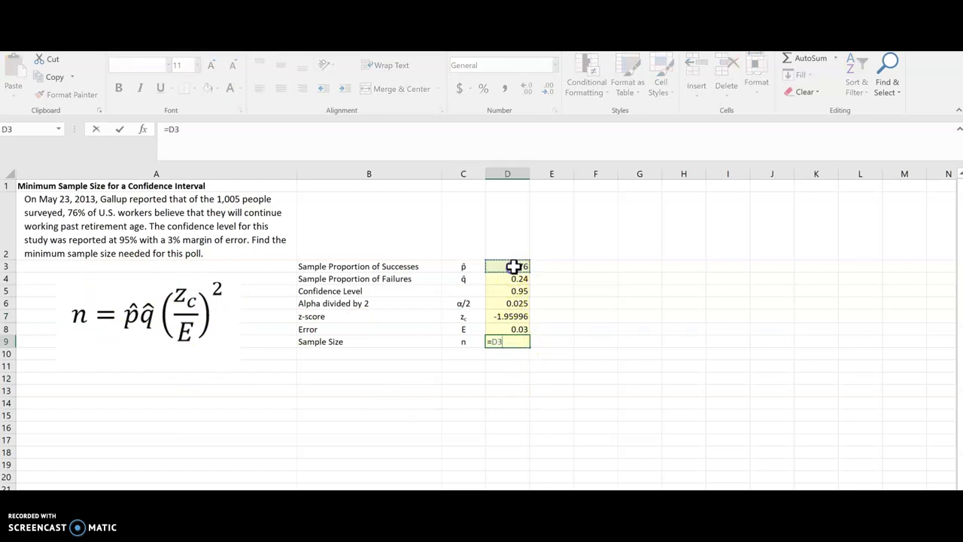
{"action": "type", "text": "*"}
{"action": "left_click", "coordinate": [519, 278]}
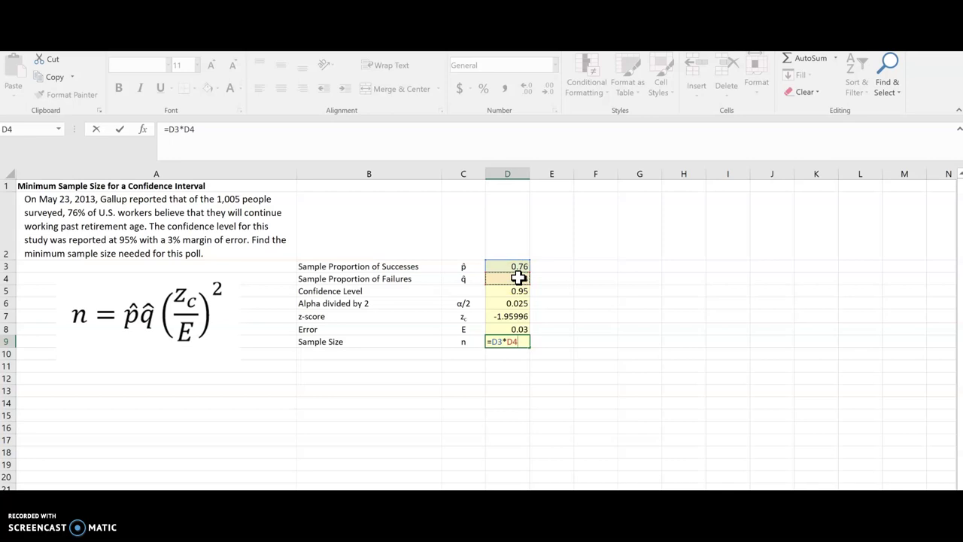
{"action": "type", "text": "*9"}
{"action": "key", "text": "BackSpace"}
{"action": "type", "text": "("}
{"action": "left_click", "coordinate": [512, 316]}
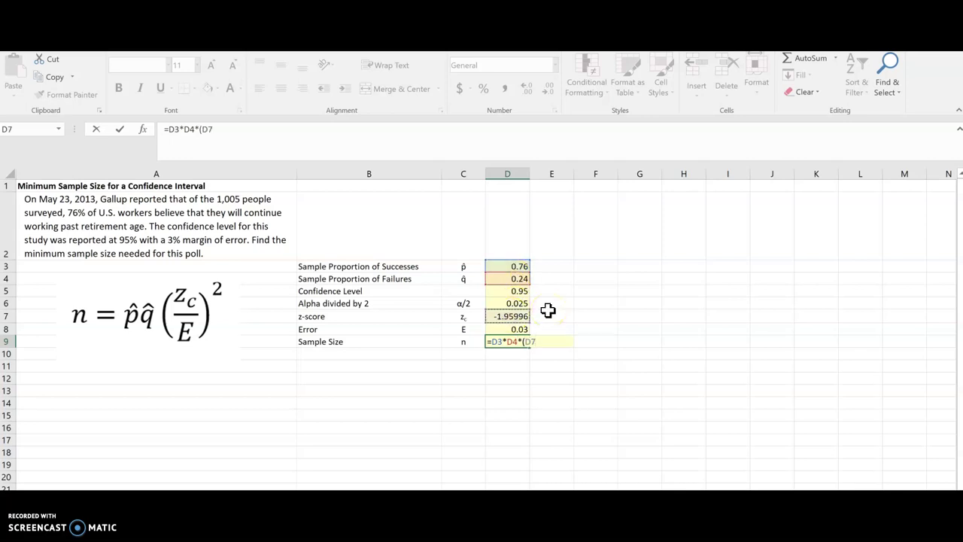
{"action": "type", "text": "/"}
{"action": "left_click", "coordinate": [515, 328]}
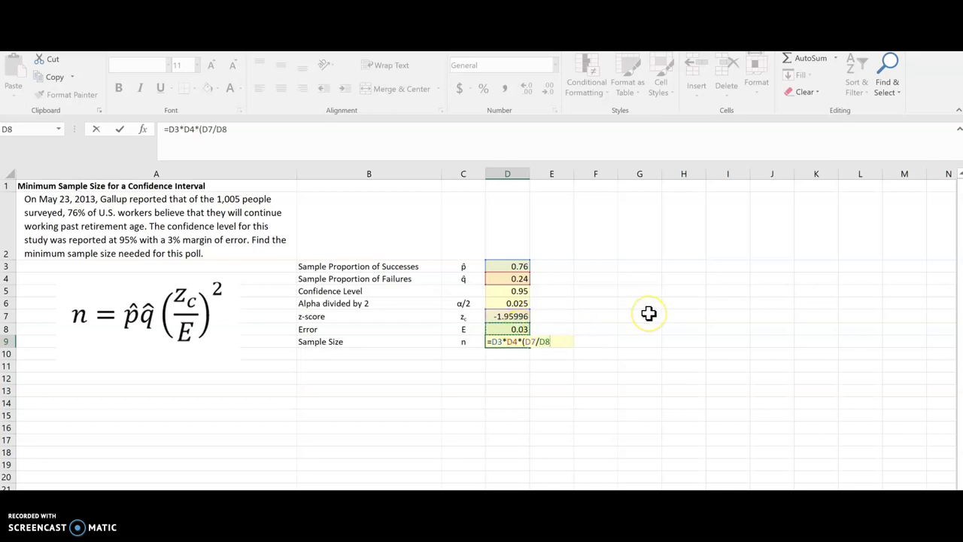
{"action": "type", "text": ")^2"}
{"action": "key", "text": "Return"}
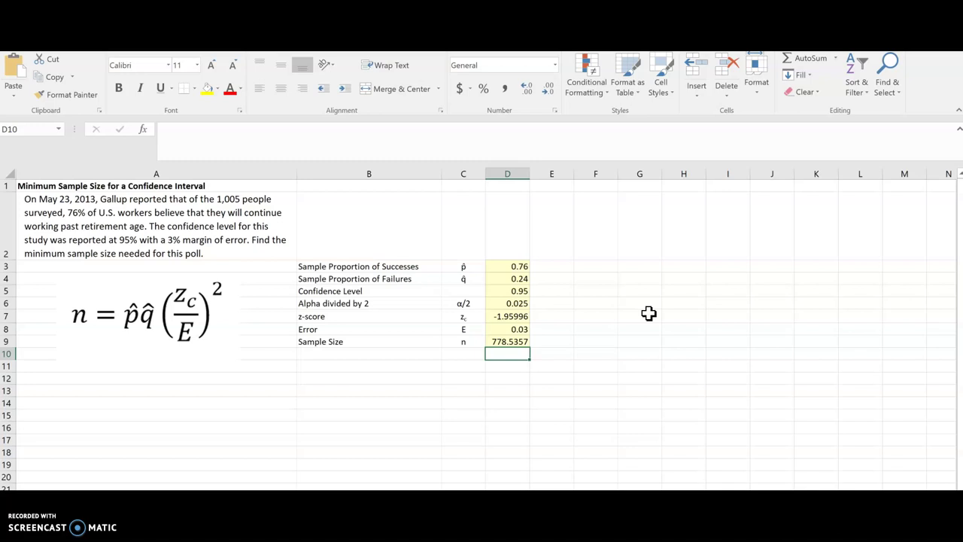
Enter the rounded-up sample size 779 in E9, beside the calculated sample size.
{"action": "left_click", "coordinate": [562, 342]}
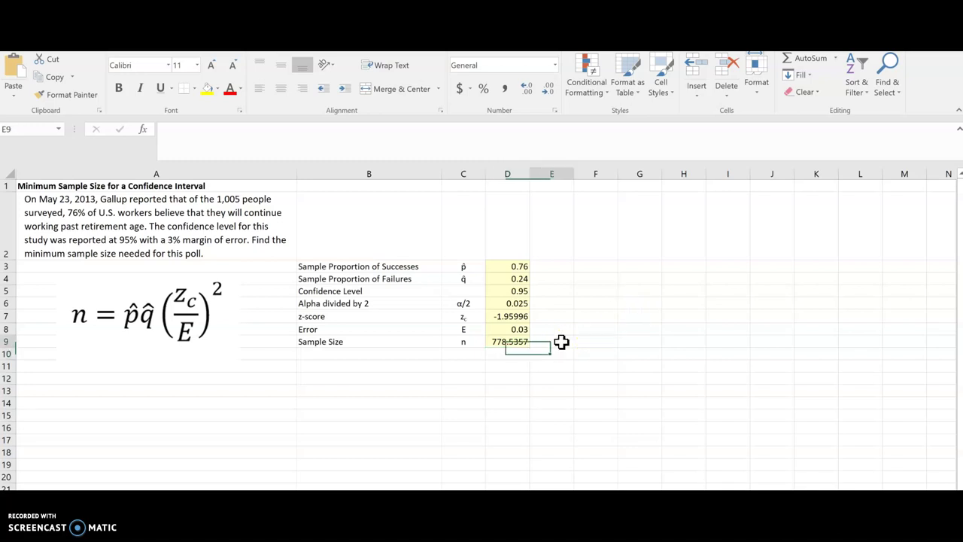
{"action": "type", "text": "779"}
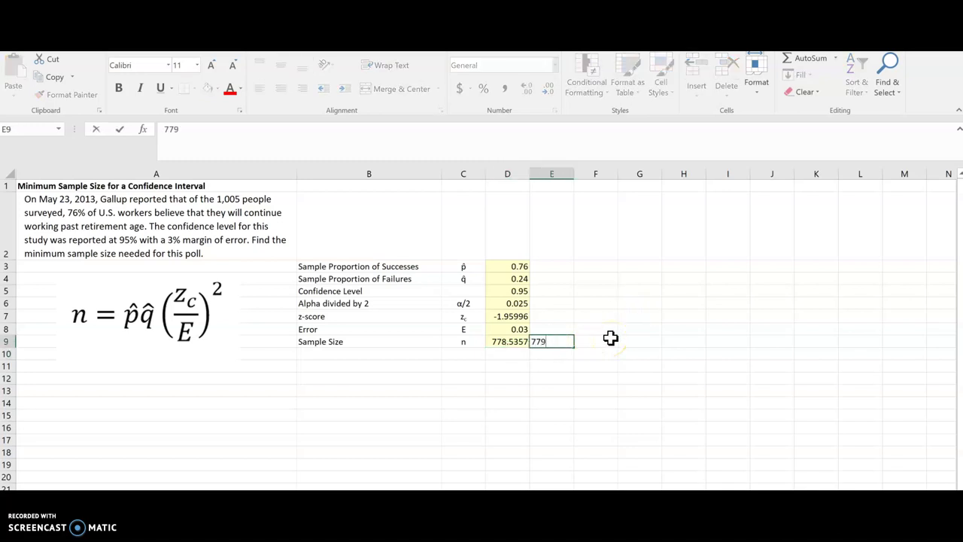
{"action": "key", "text": "Return"}
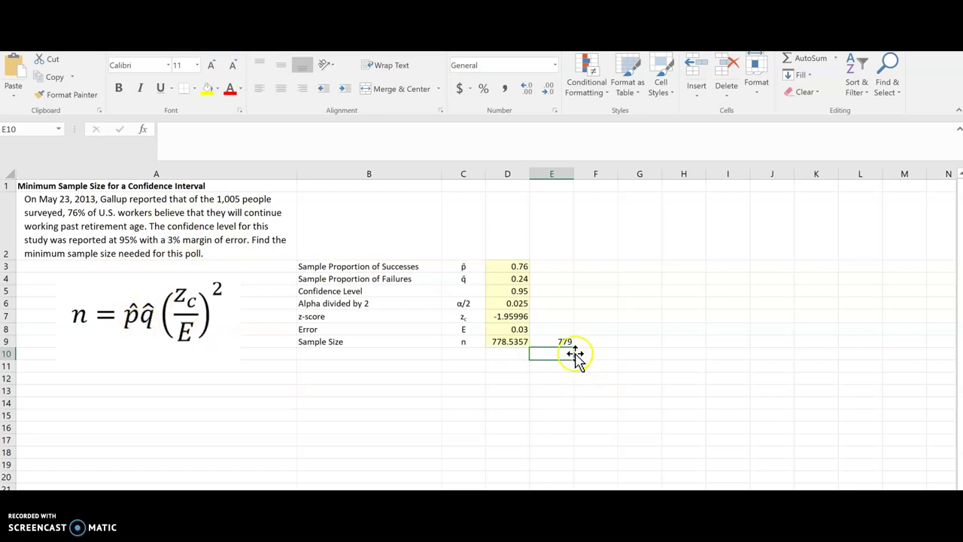
Change the sample proportion of successes in D3 to 0.5 to recalculate the sample size.
{"action": "left_click", "coordinate": [505, 267]}
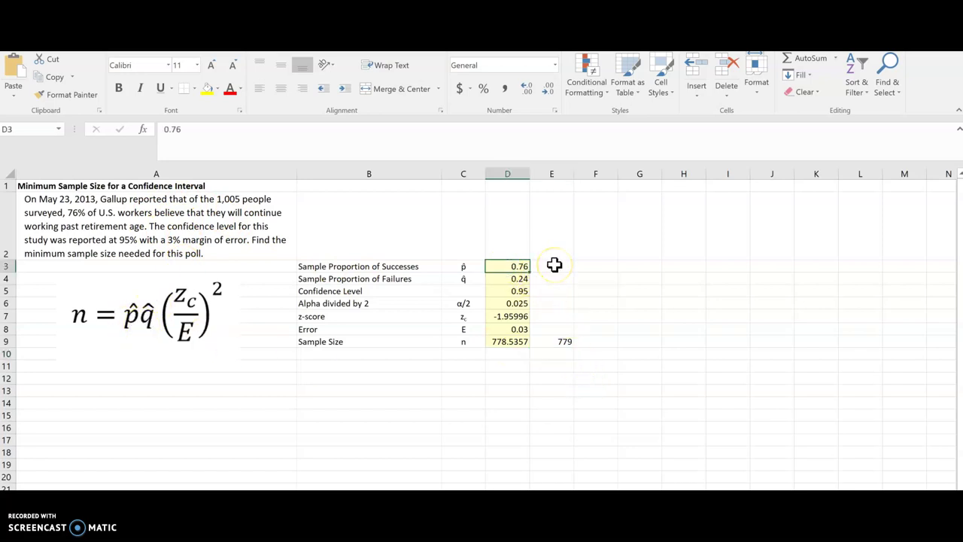
{"action": "type", "text": "0.5"}
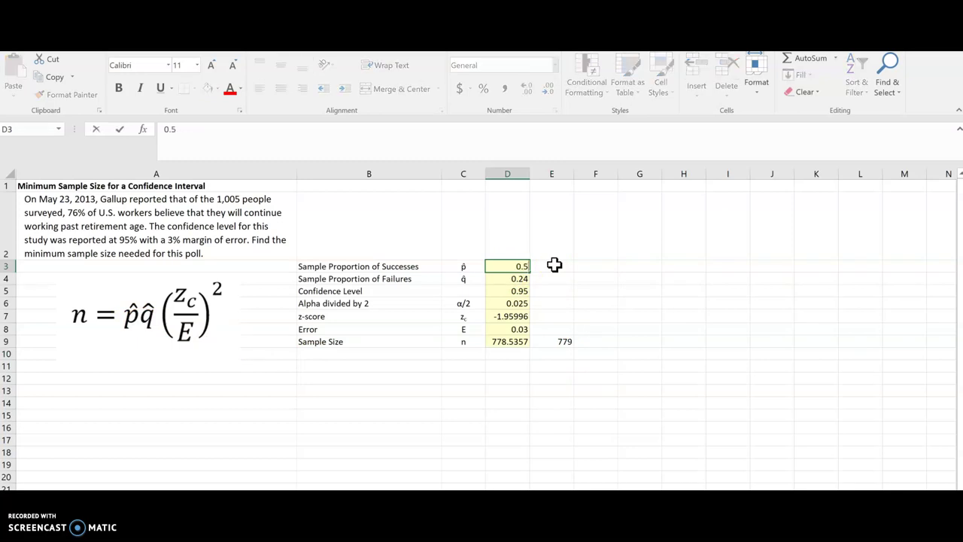
{"action": "key", "text": "Return"}
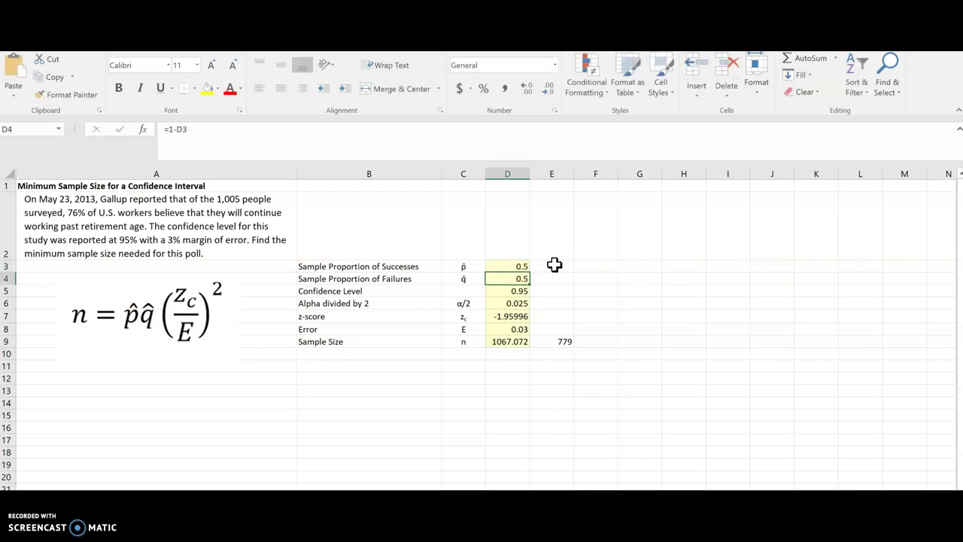